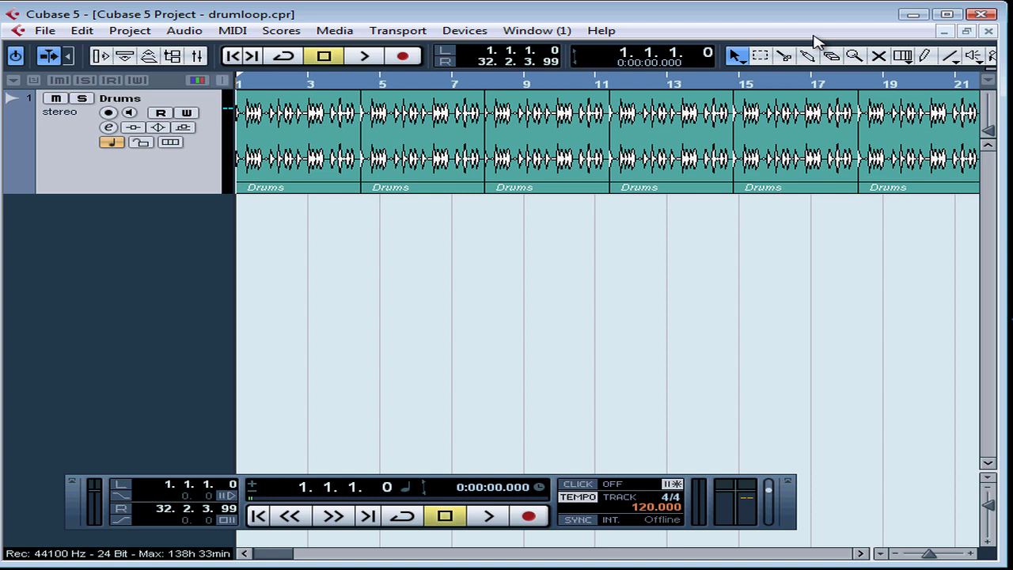
# - Switch the metronome click on from the Transport panel, then open the Transport menu
pyautogui.click(587, 485)
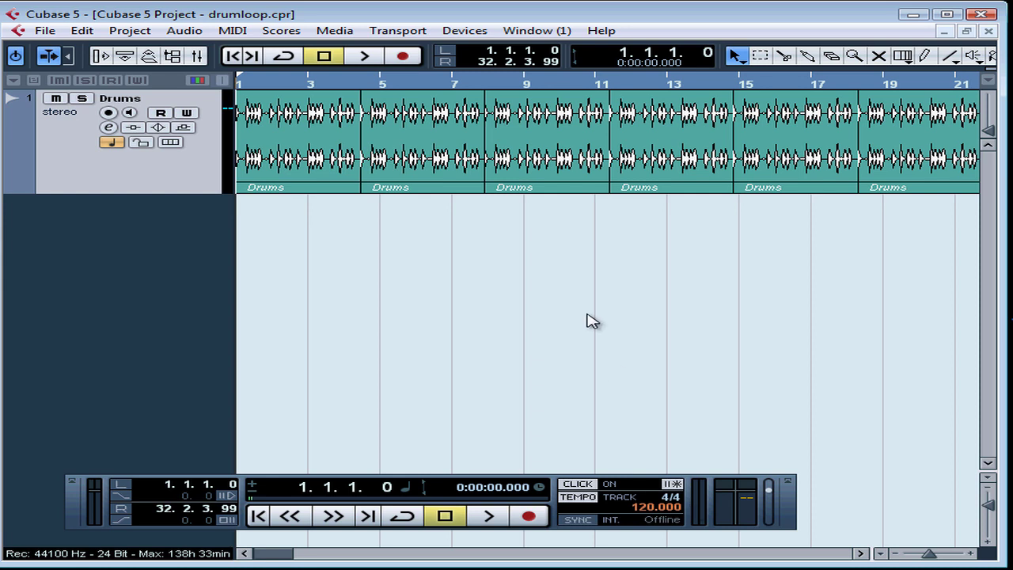
pyautogui.click(411, 34)
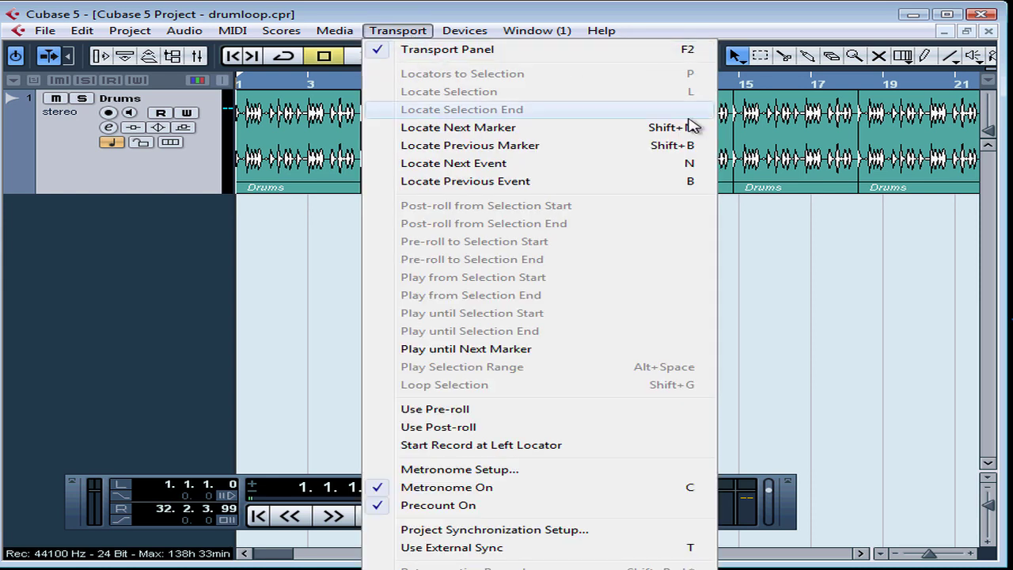
pyautogui.click(756, 261)
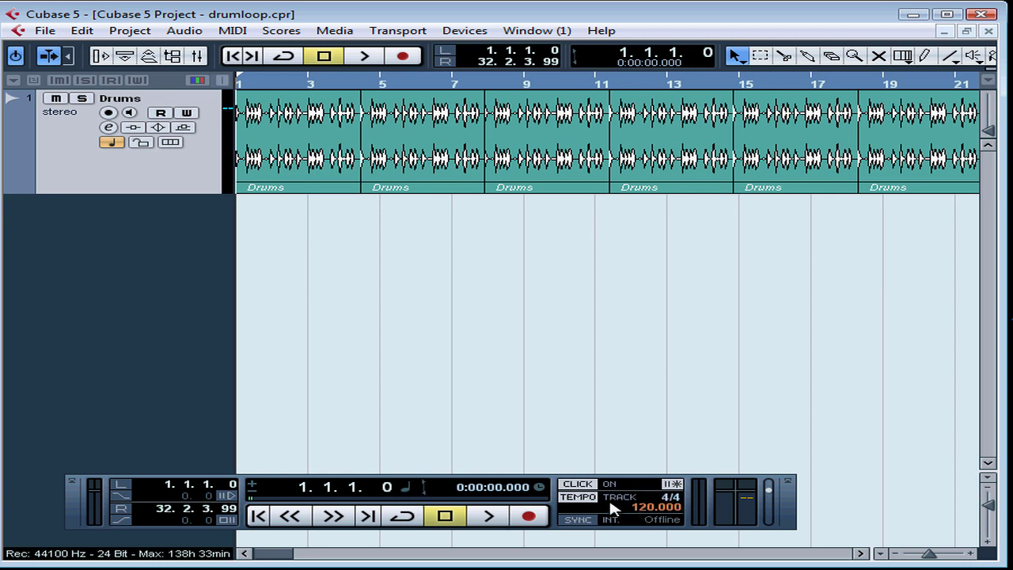
pyautogui.rightClick(448, 496)
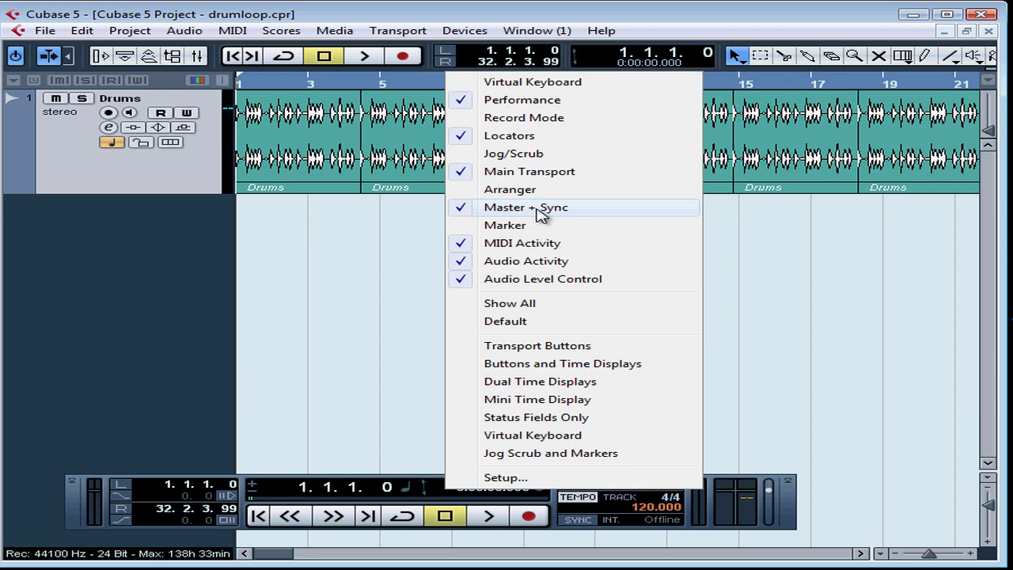
pyautogui.press('Escape')
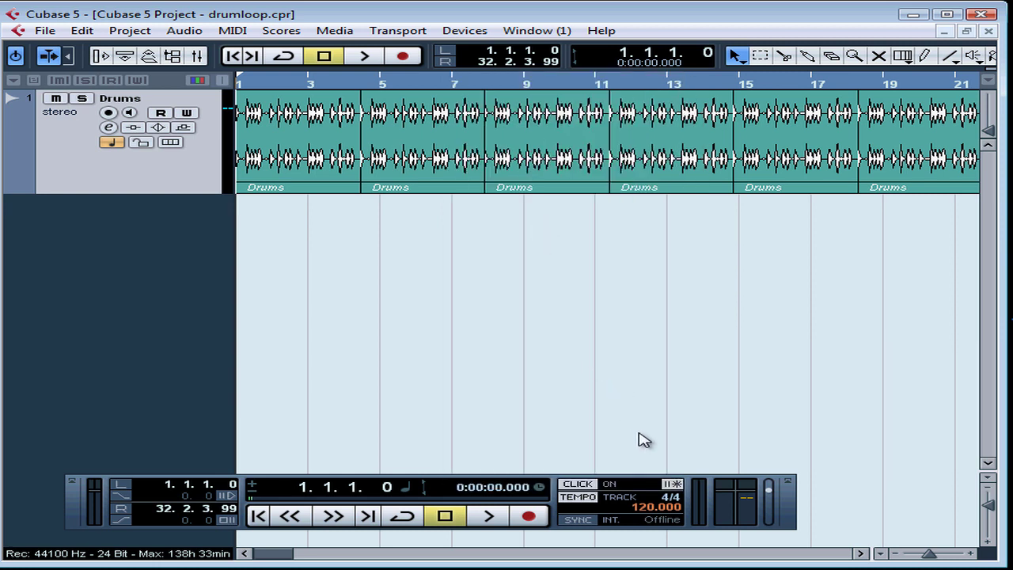
pyautogui.click(672, 484)
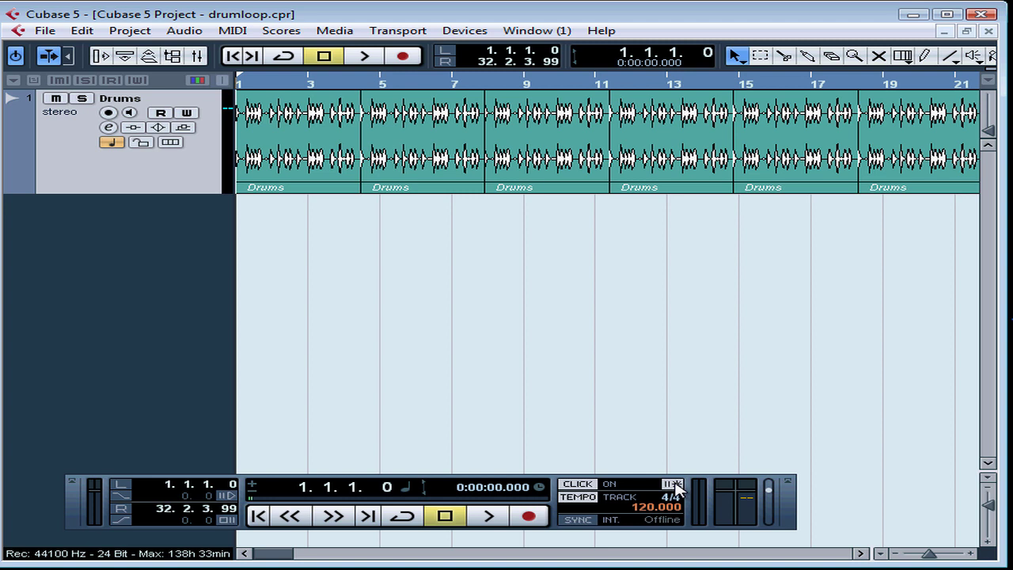
# - Turn the click and precount off and set the tempo mode to Fixed at 120 BPM
pyautogui.click(579, 484)
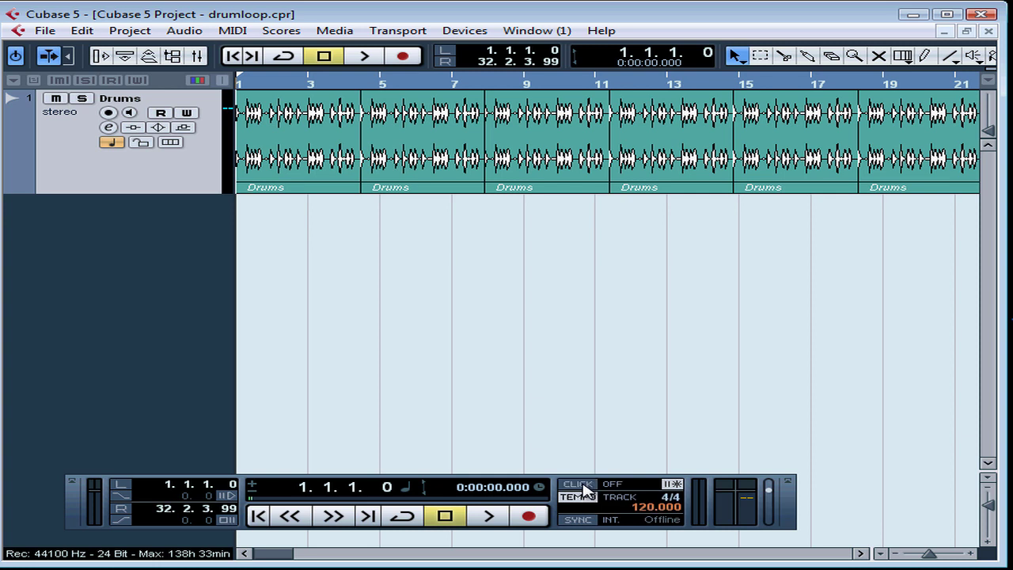
pyautogui.click(673, 485)
pyautogui.click(583, 500)
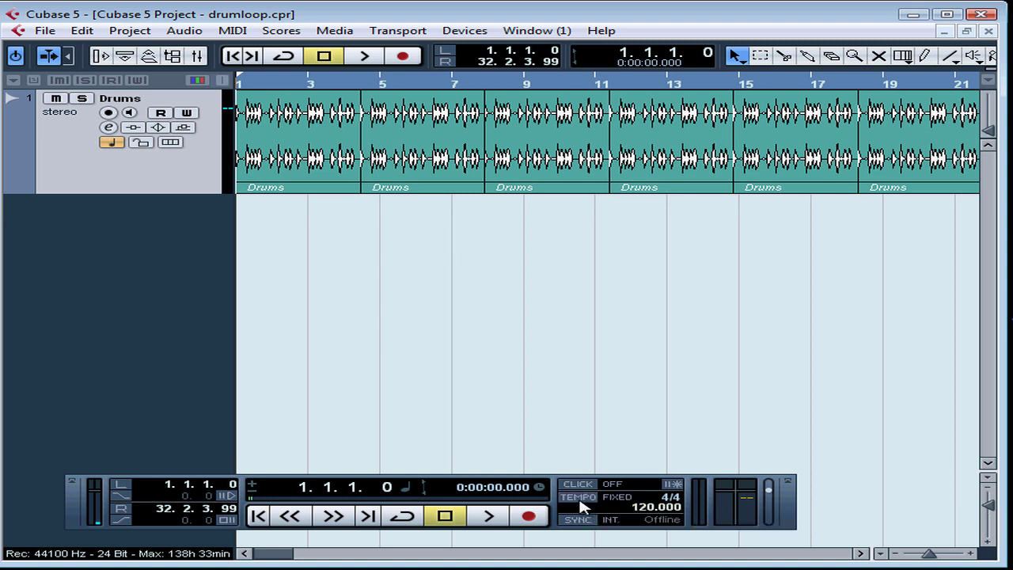
pyautogui.click(584, 500)
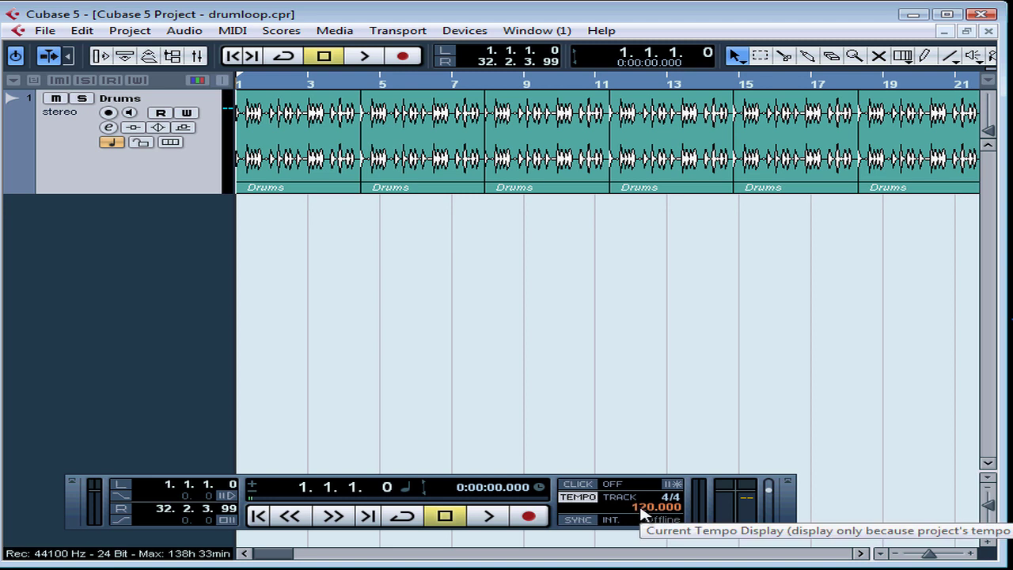
pyautogui.click(584, 498)
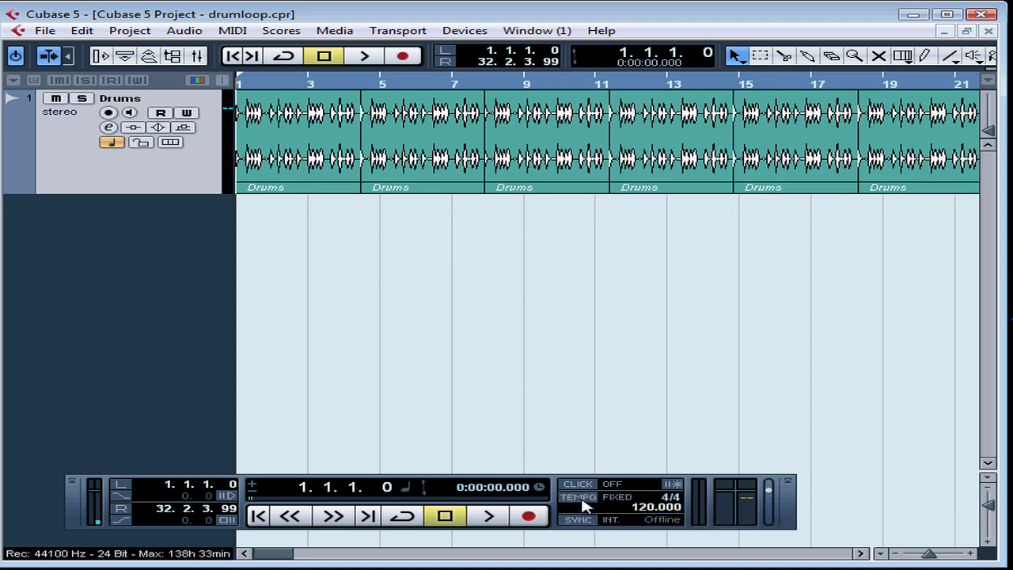
pyautogui.click(666, 498)
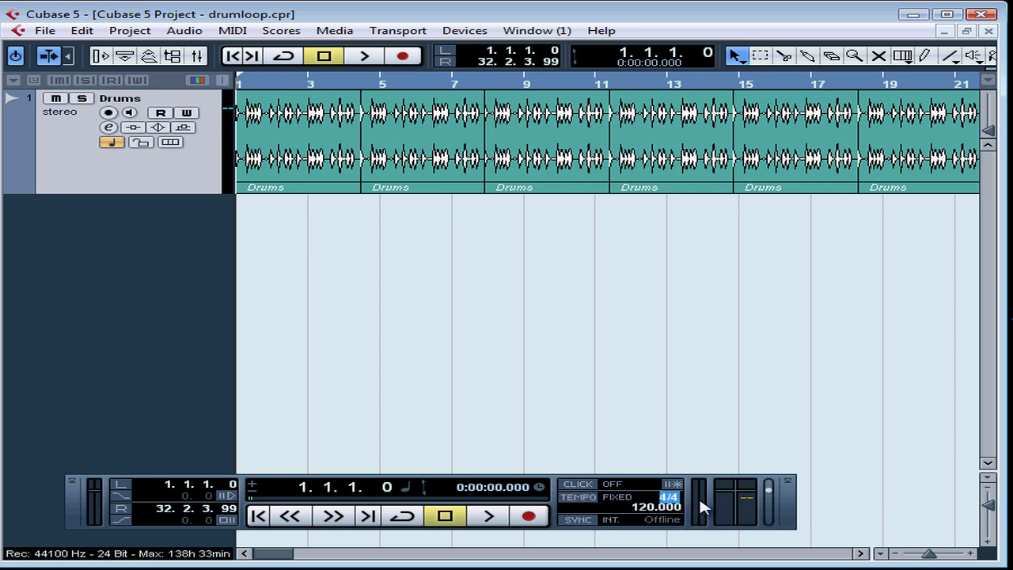
pyautogui.write('3/4')
pyautogui.press('Return')
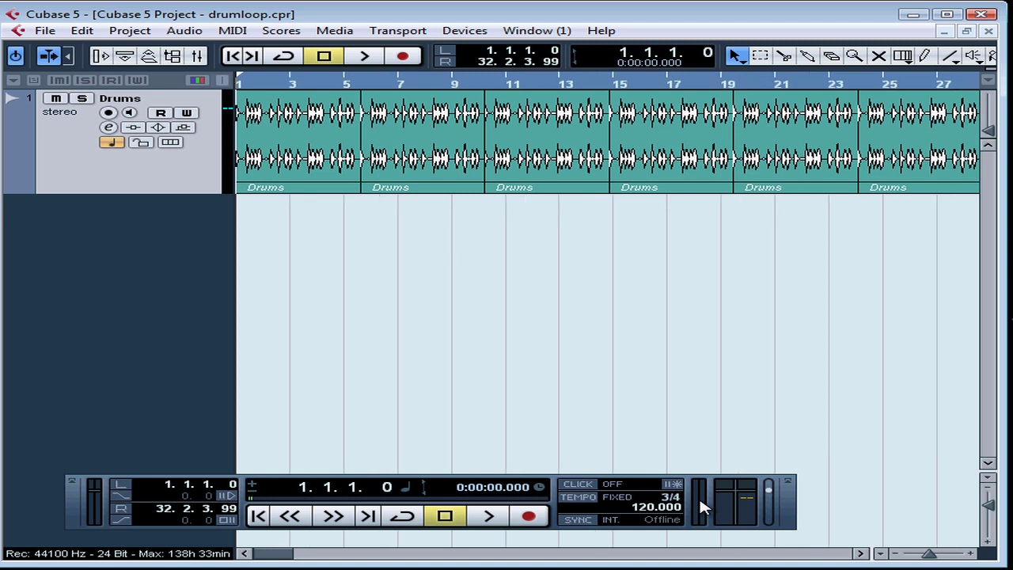
pyautogui.doubleClick(666, 497)
pyautogui.write('4/4')
pyautogui.press('Return')
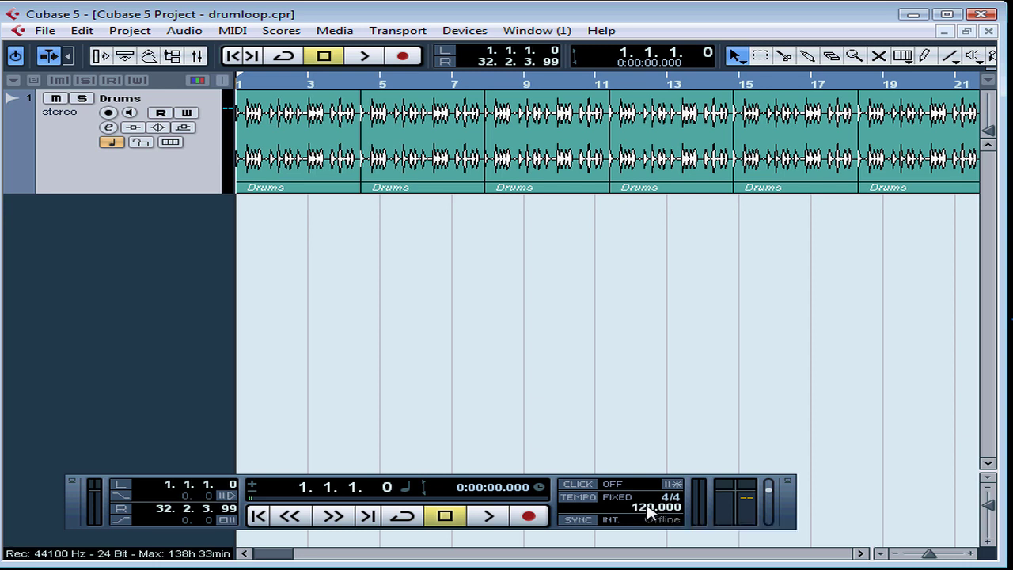
pyautogui.doubleClick(650, 508)
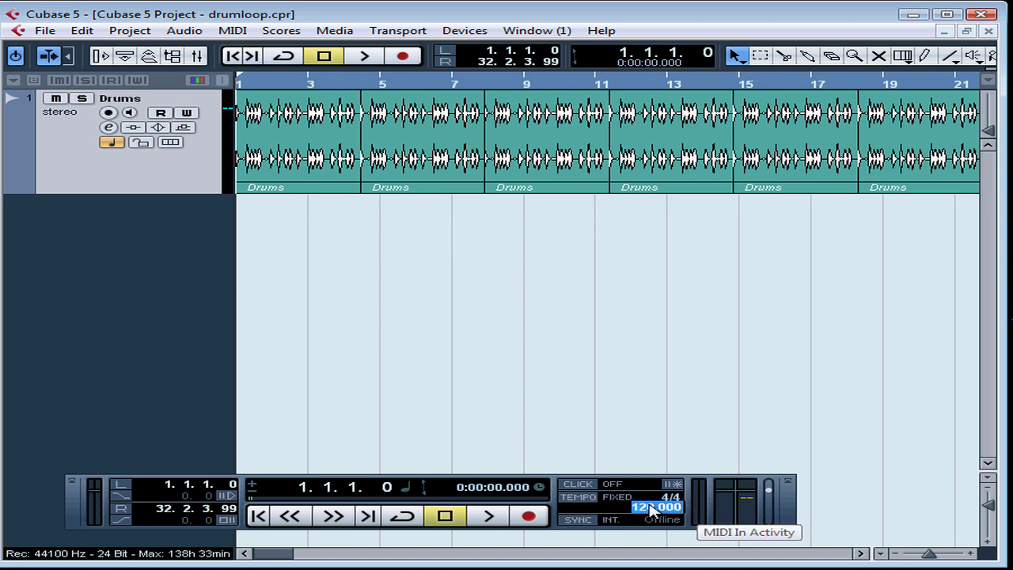
pyautogui.write('100')
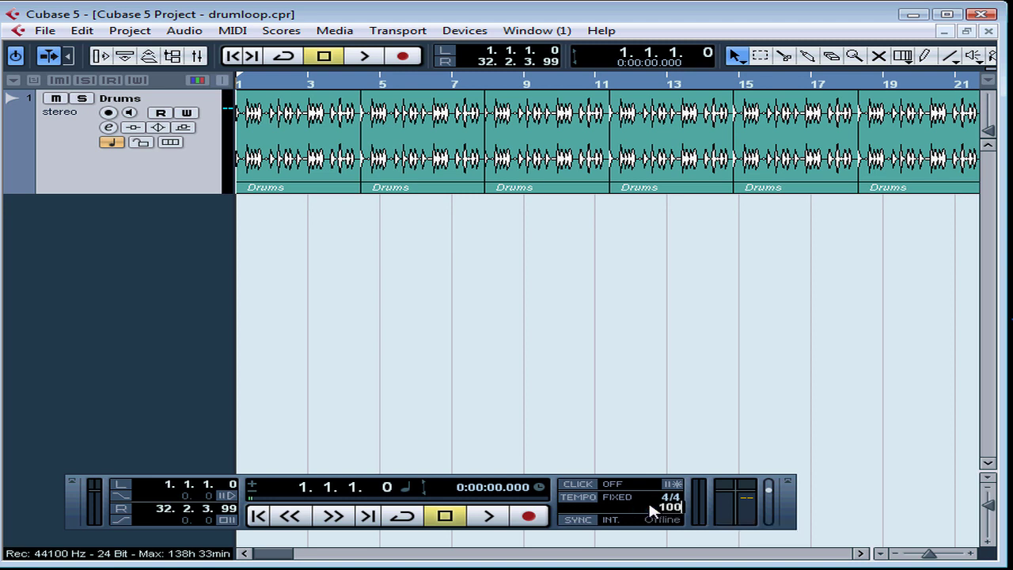
pyautogui.press('Return')
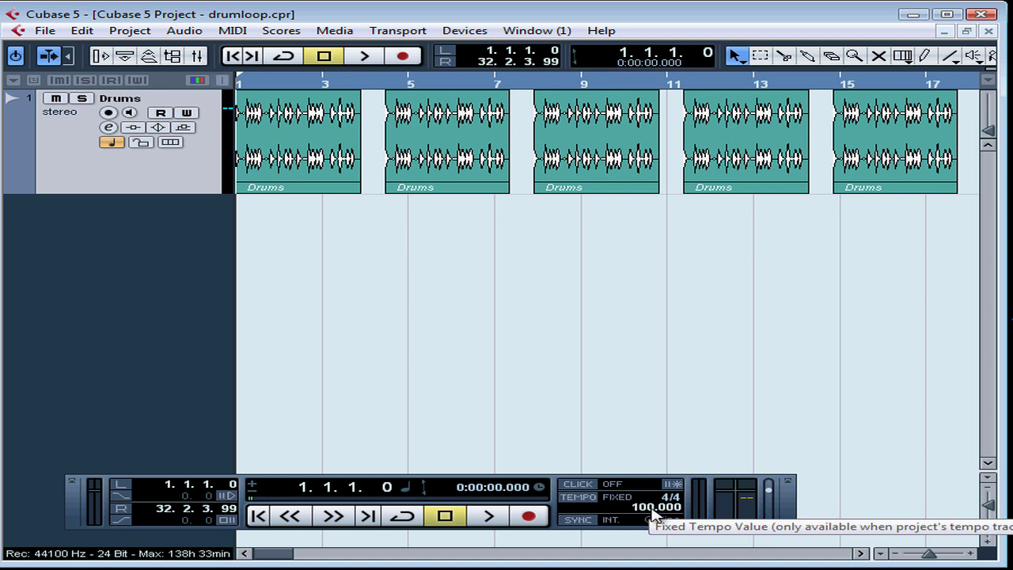
pyautogui.doubleClick(647, 509)
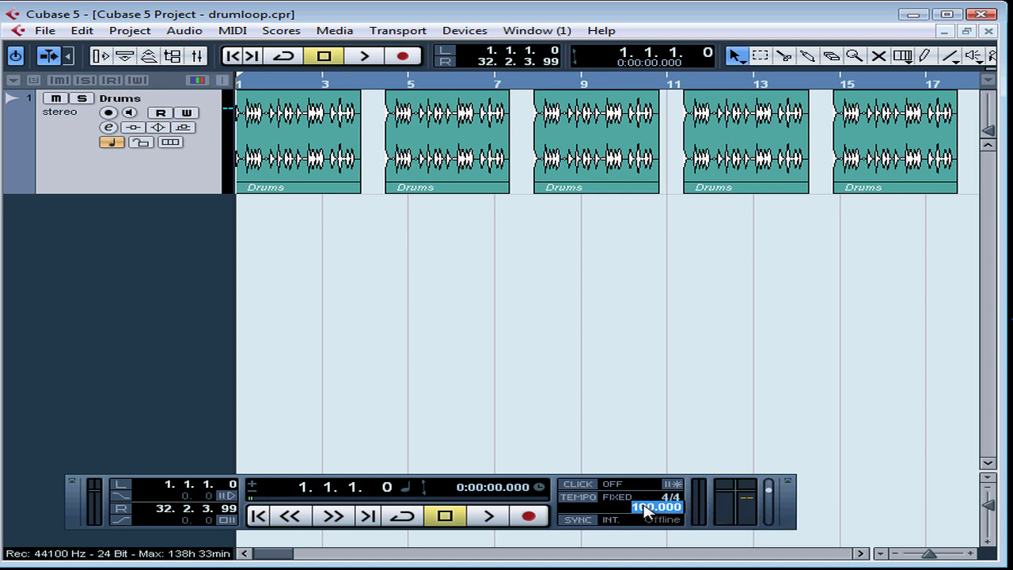
pyautogui.scroll(8, 647, 511)
pyautogui.scroll(12, 647, 511)
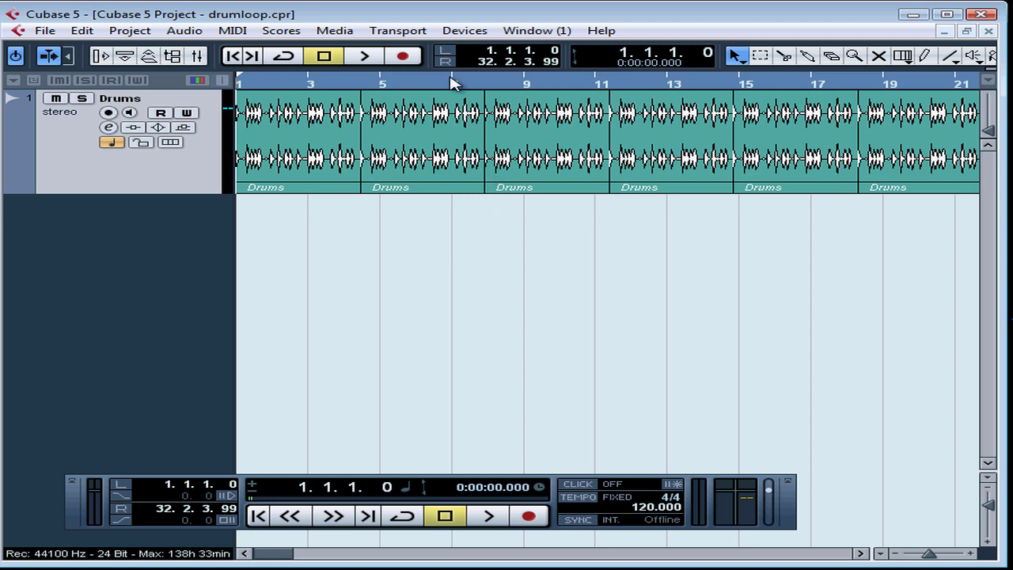
pyautogui.click(397, 30)
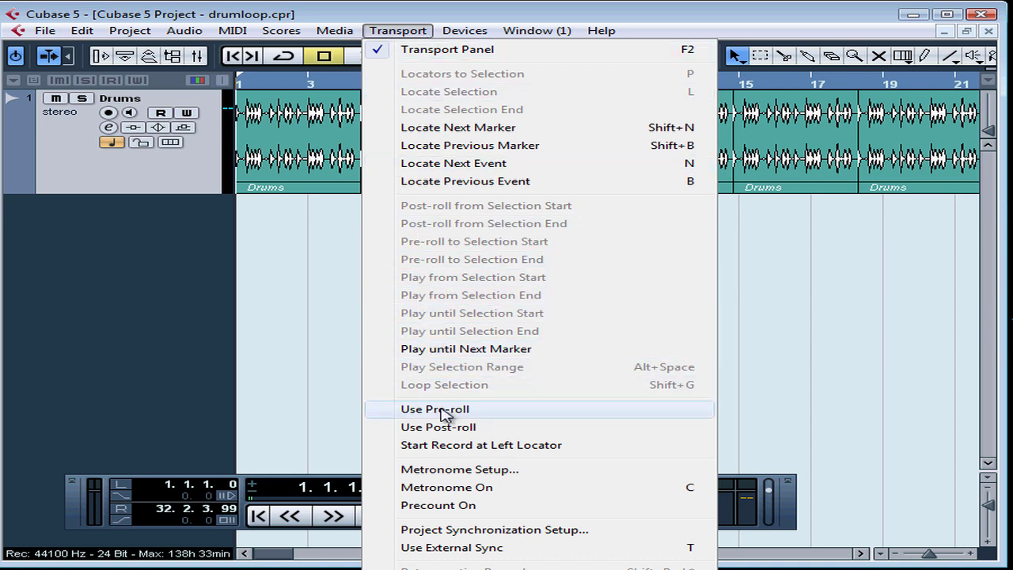
pyautogui.click(476, 473)
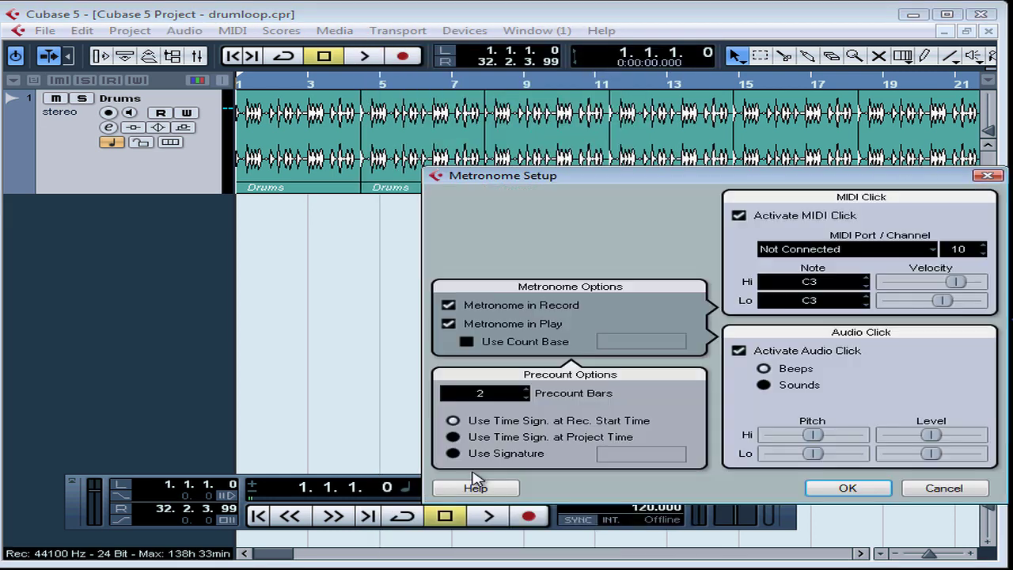
pyautogui.moveTo(618, 177); pyautogui.dragTo(511, 128)
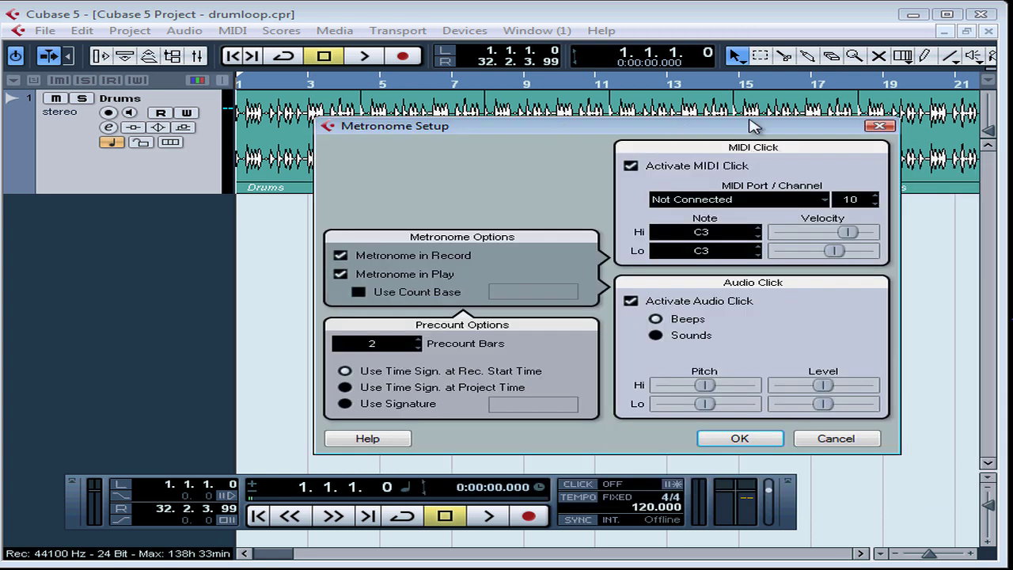
pyautogui.click(884, 129)
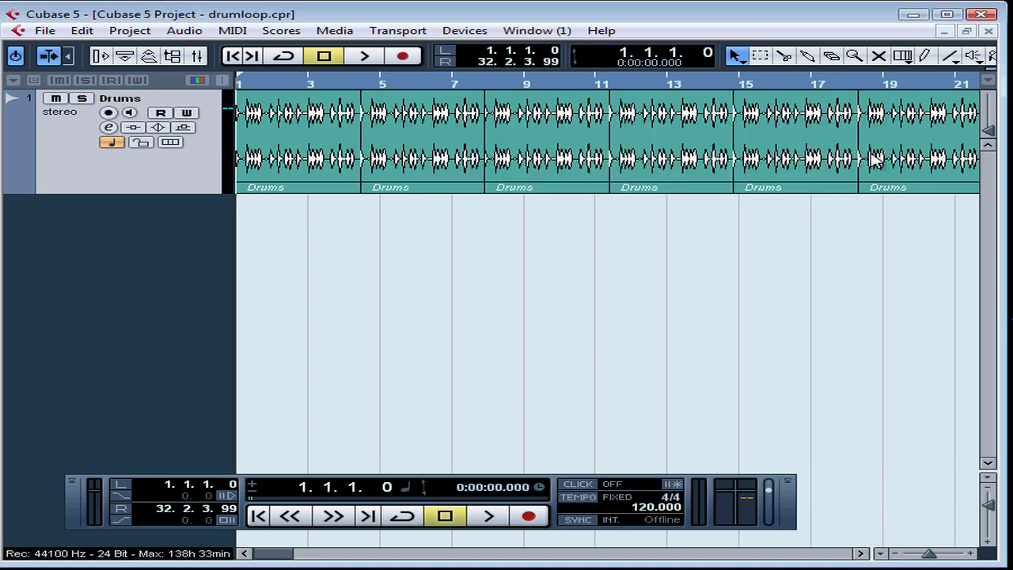
# - Open Metronome Setup with Ctrl-click on CLICK and toggle Metronome in Record off and back on
pyautogui.keyDown('ctrl'); pyautogui.click(591, 489); pyautogui.keyUp('ctrl')
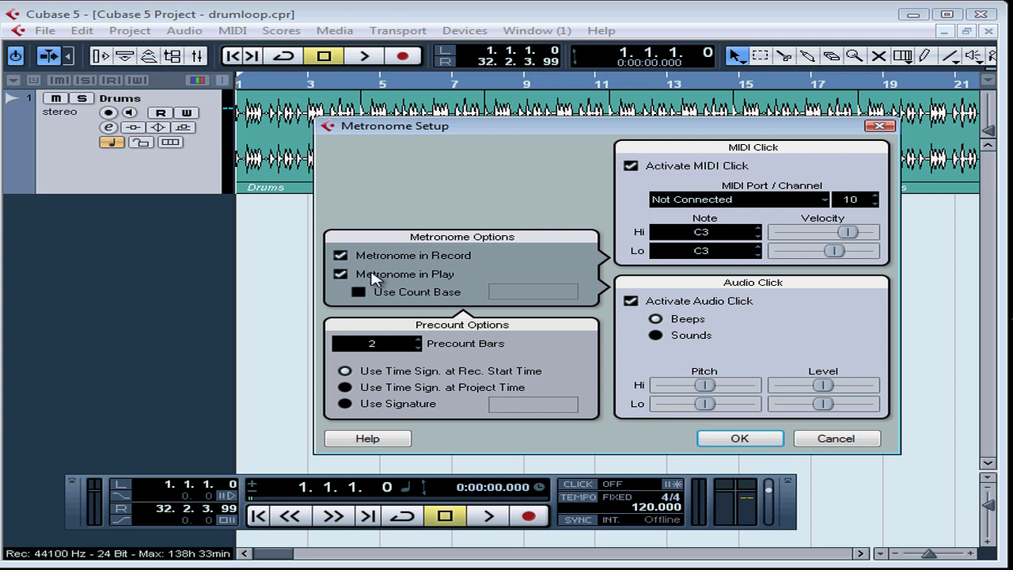
pyautogui.click(340, 256)
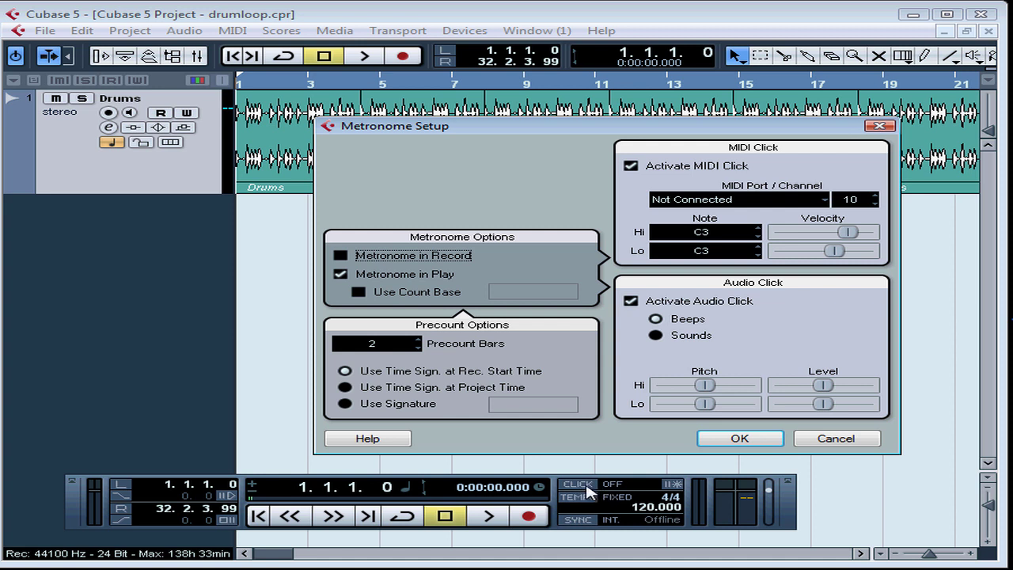
pyautogui.click(345, 256)
# - Enable Use Count Base, trying 1/2, 1/8, 1/16 and 2/4 before settling on 1/4
pyautogui.click(358, 293)
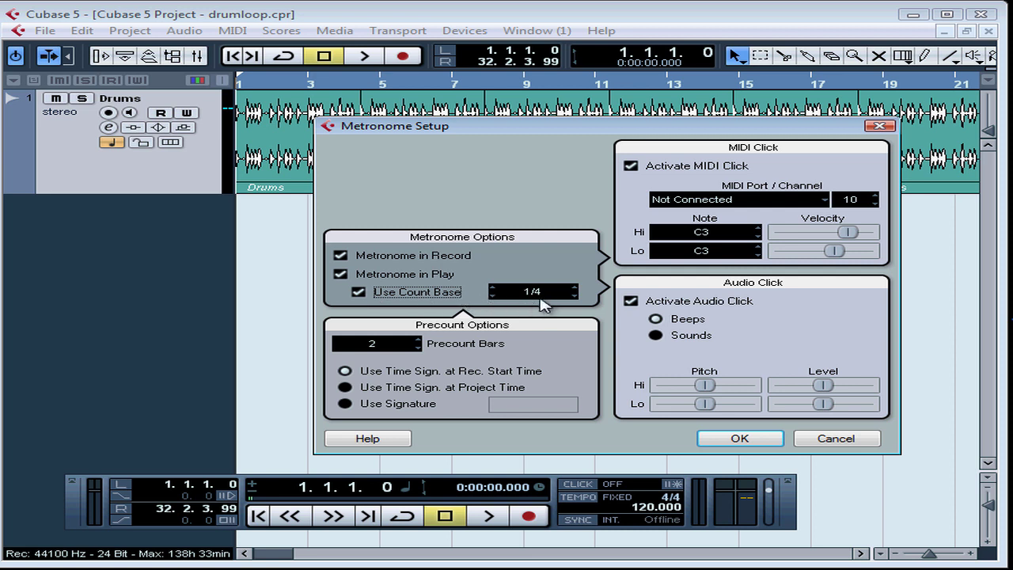
pyautogui.click(576, 294)
pyautogui.click(577, 293)
pyautogui.click(576, 292)
pyautogui.click(576, 297)
pyautogui.click(577, 297)
pyautogui.click(545, 297)
pyautogui.press('Return')
pyautogui.click(492, 289)
pyautogui.click(492, 296)
# - Adjust the precount bars, raising them to 4 and then lowering to 3
pyautogui.click(418, 340)
pyautogui.click(418, 340)
pyautogui.click(418, 346)
pyautogui.click(345, 387)
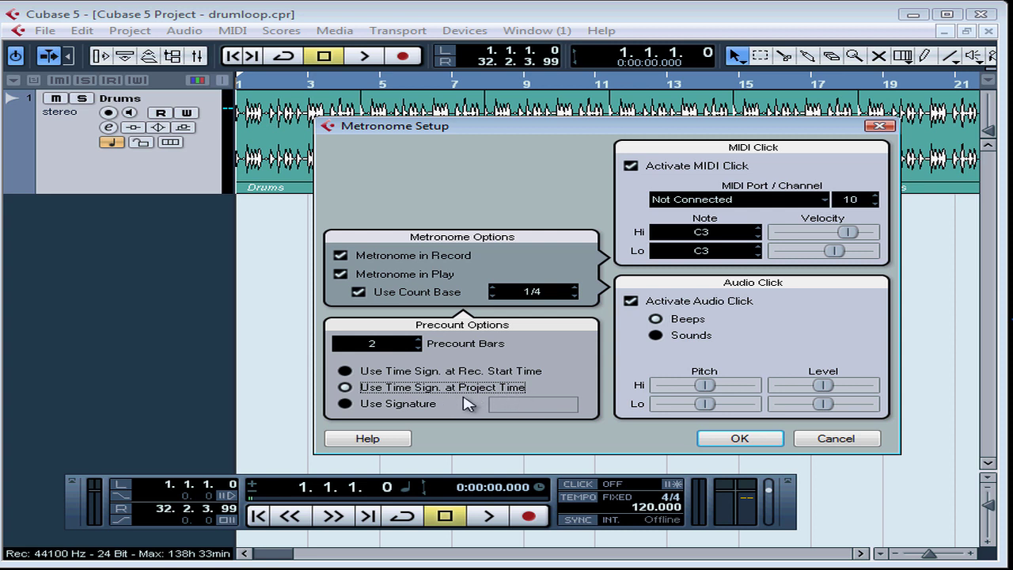
pyautogui.click(346, 404)
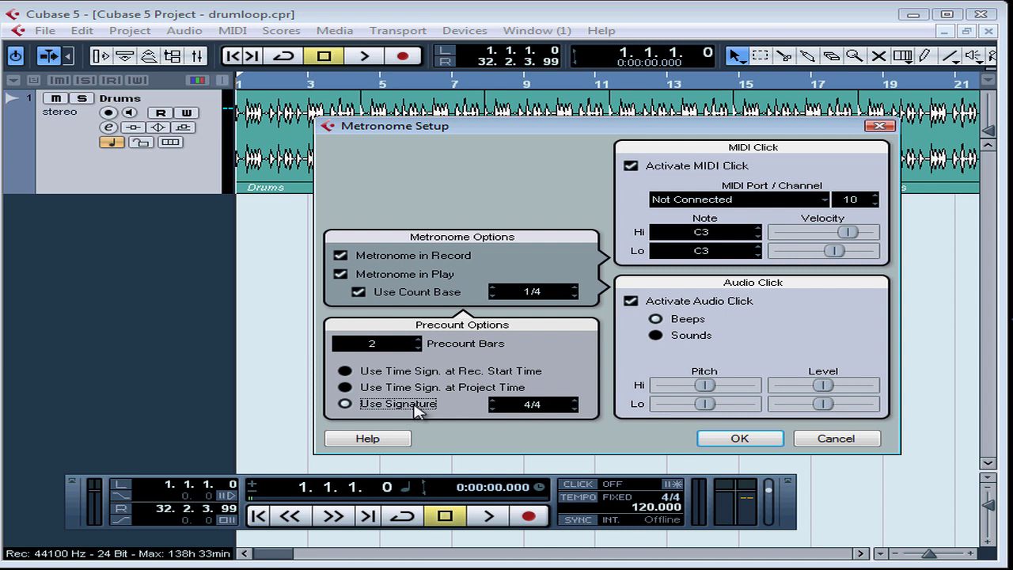
pyautogui.click(494, 401)
pyautogui.click(494, 401)
pyautogui.doubleClick(493, 410)
pyautogui.click(346, 371)
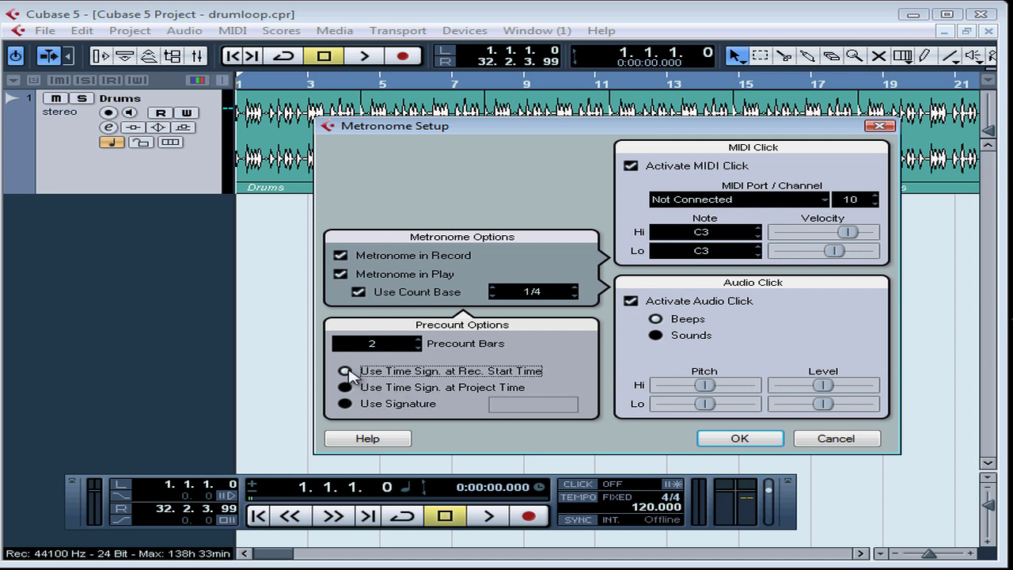
pyautogui.click(368, 440)
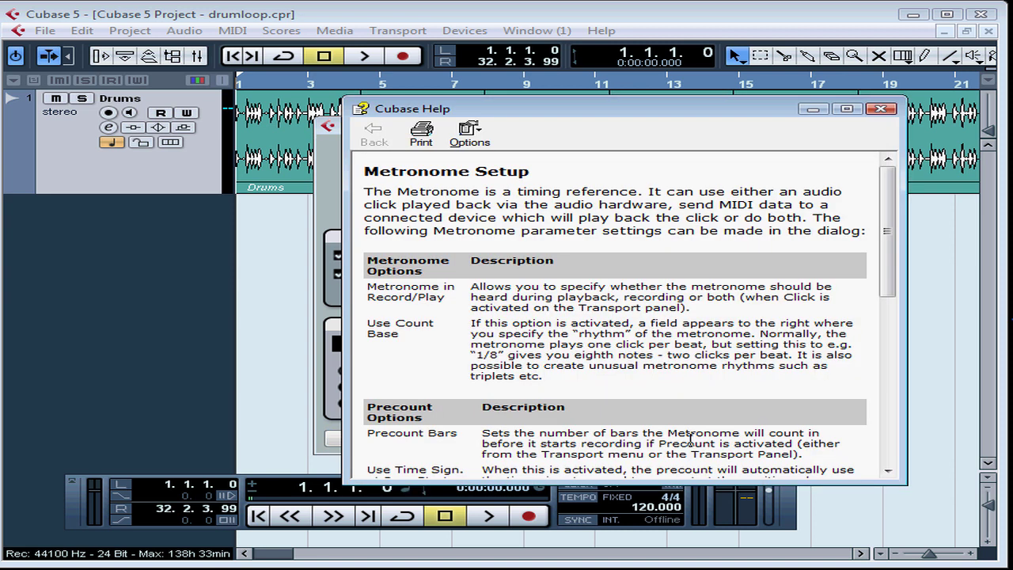
pyautogui.moveTo(888, 290); pyautogui.dragTo(934, 470)
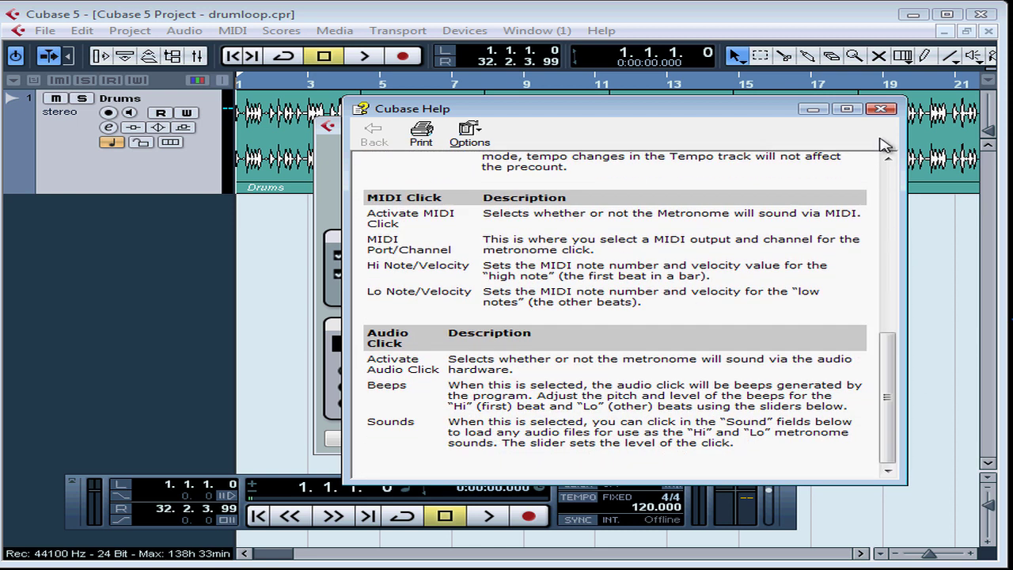
pyautogui.click(884, 110)
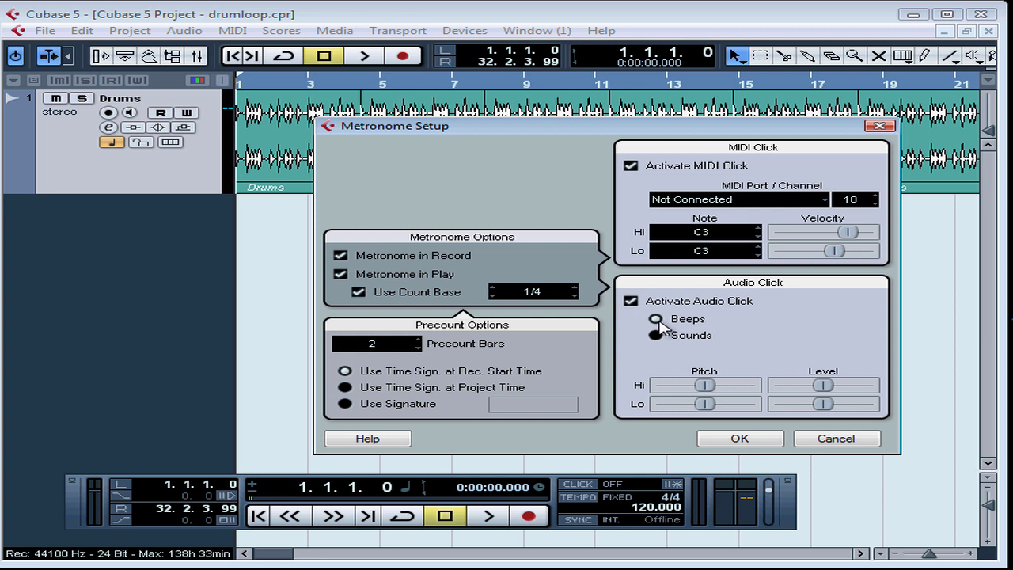
# - Try a lower Hi Pitch and a sound file, then keep Beeps and confirm with OK
pyautogui.moveTo(705, 385)
pyautogui.mouseDown()
pyautogui.moveTo(687, 386)
pyautogui.moveTo(685, 405)
pyautogui.moveTo(701, 405)
pyautogui.mouseUp()
pyautogui.click(701, 386)
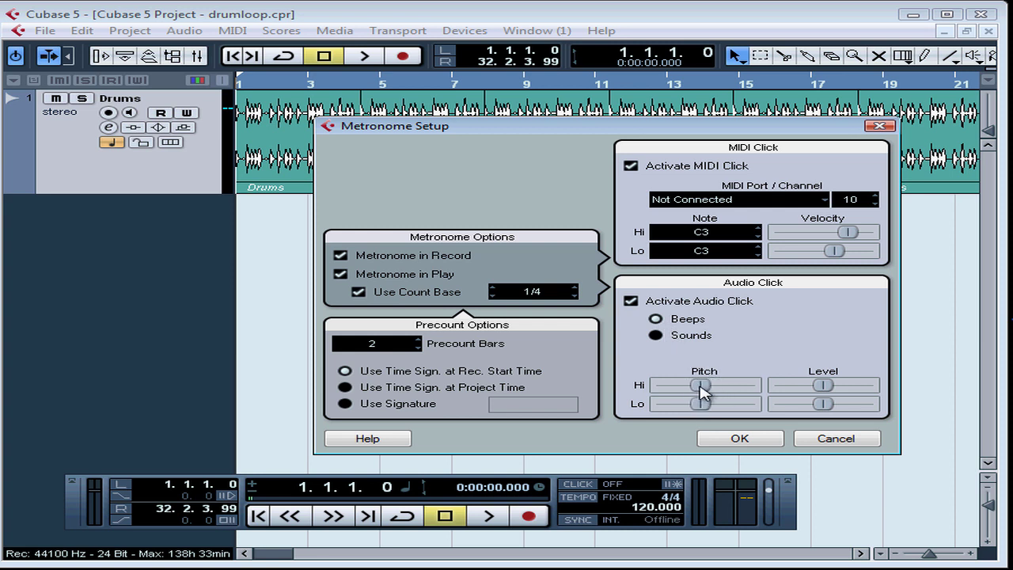
pyautogui.click(656, 335)
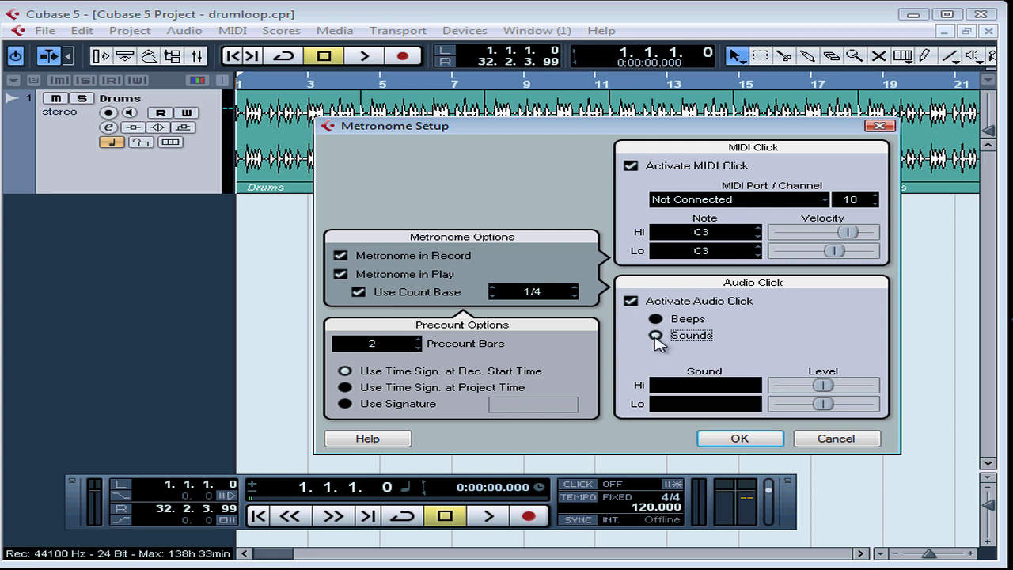
pyautogui.click(682, 392)
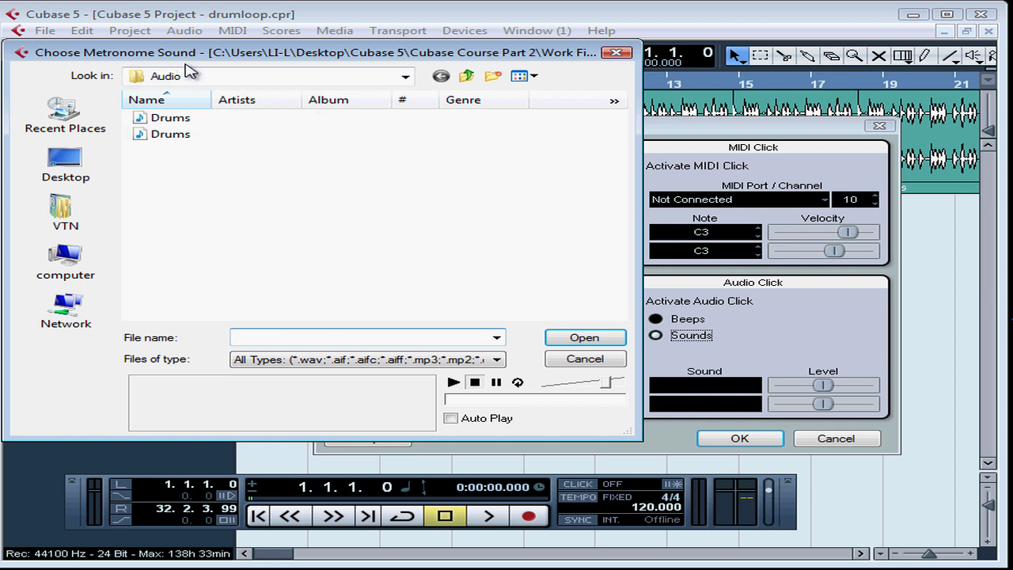
pyautogui.click(618, 53)
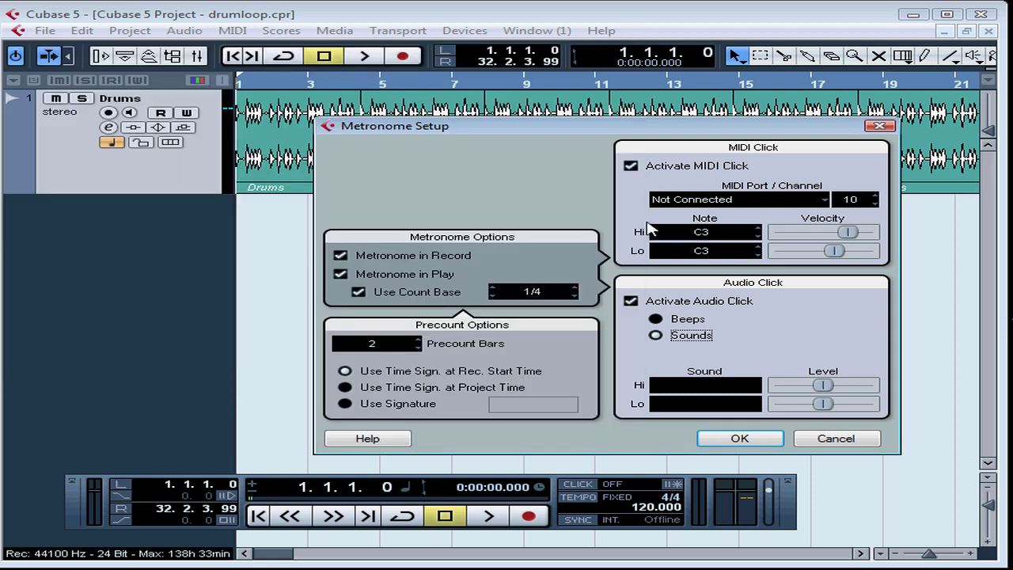
pyautogui.click(657, 321)
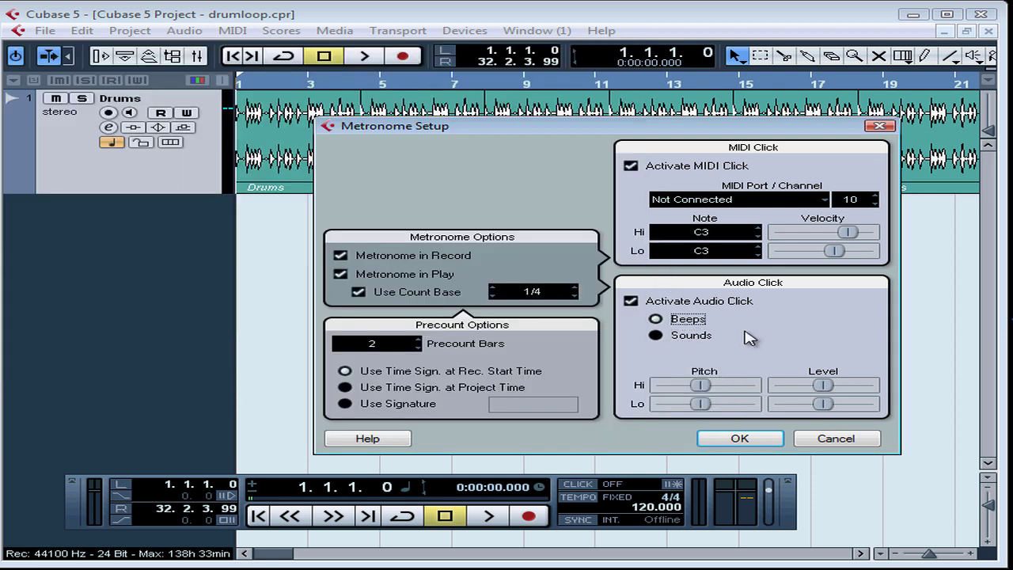
pyautogui.click(739, 440)
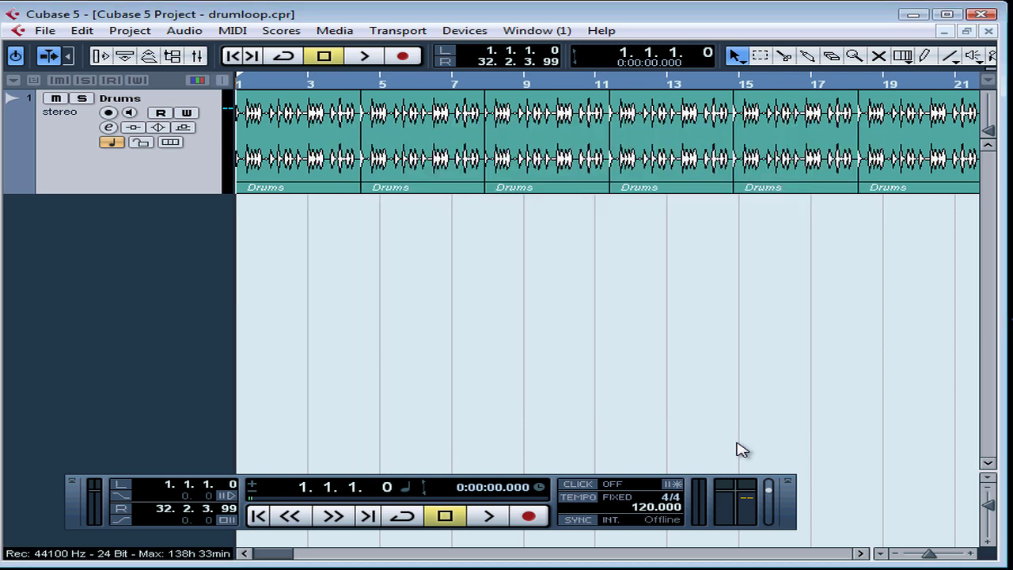
# - Turn the metronome click back ON on the Transport panel, then open the Devices menu
pyautogui.click(577, 485)
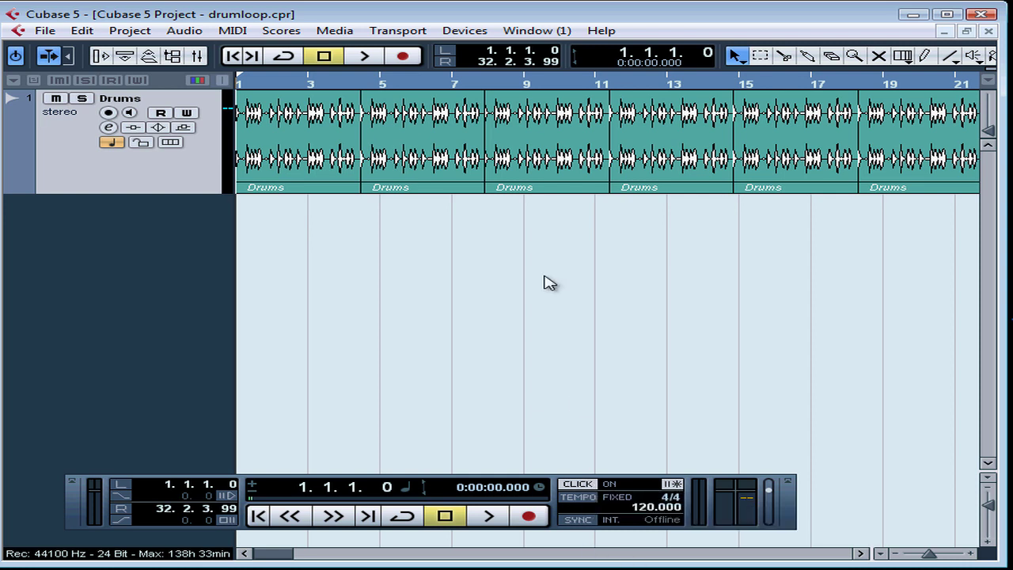
pyautogui.click(465, 34)
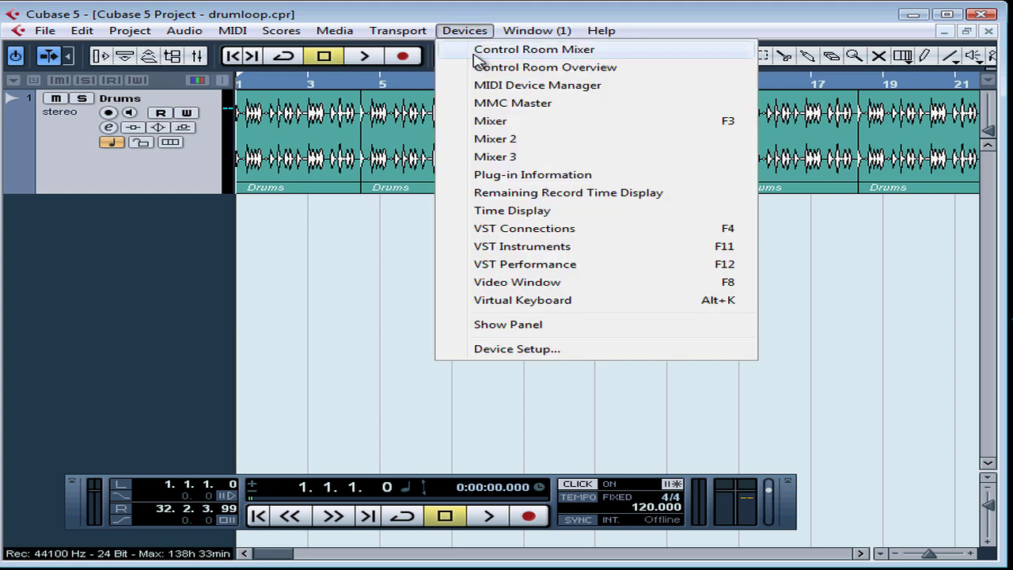
# - In VST Connections Outputs, toggle the Stereo Out Click cell off and on, then close with F4
pyautogui.click(494, 230)
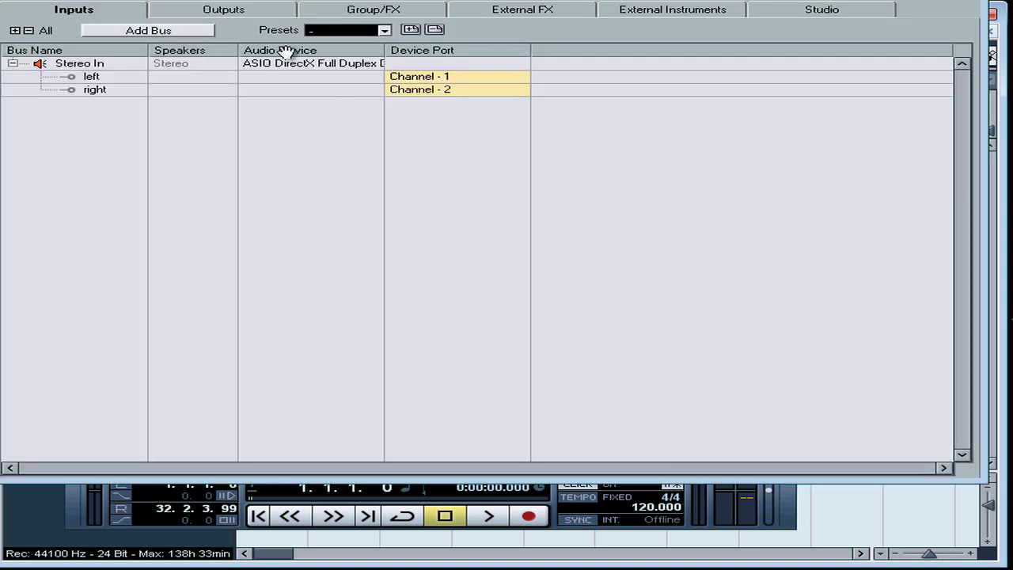
pyautogui.click(259, 15)
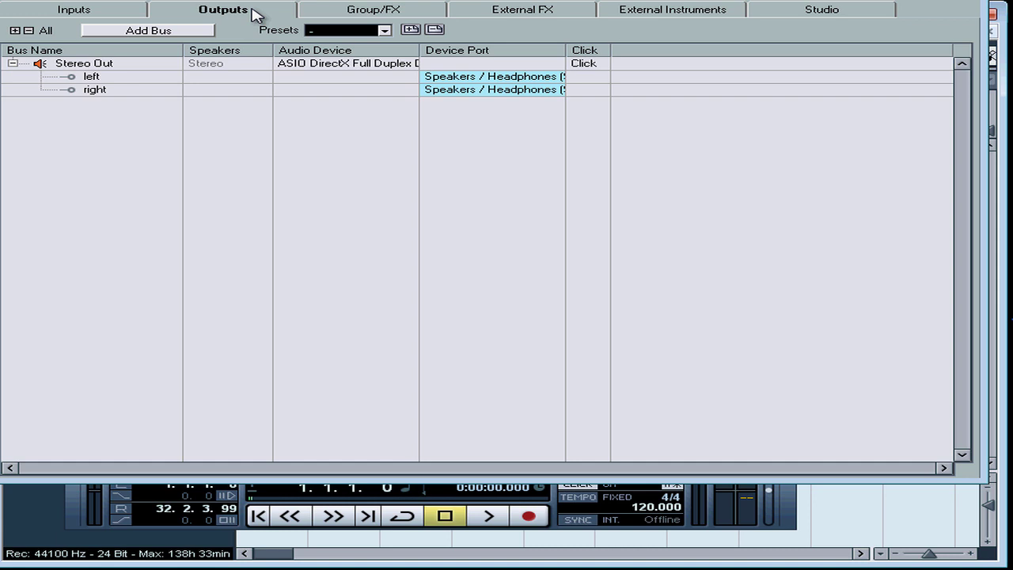
pyautogui.click(594, 69)
pyautogui.click(593, 71)
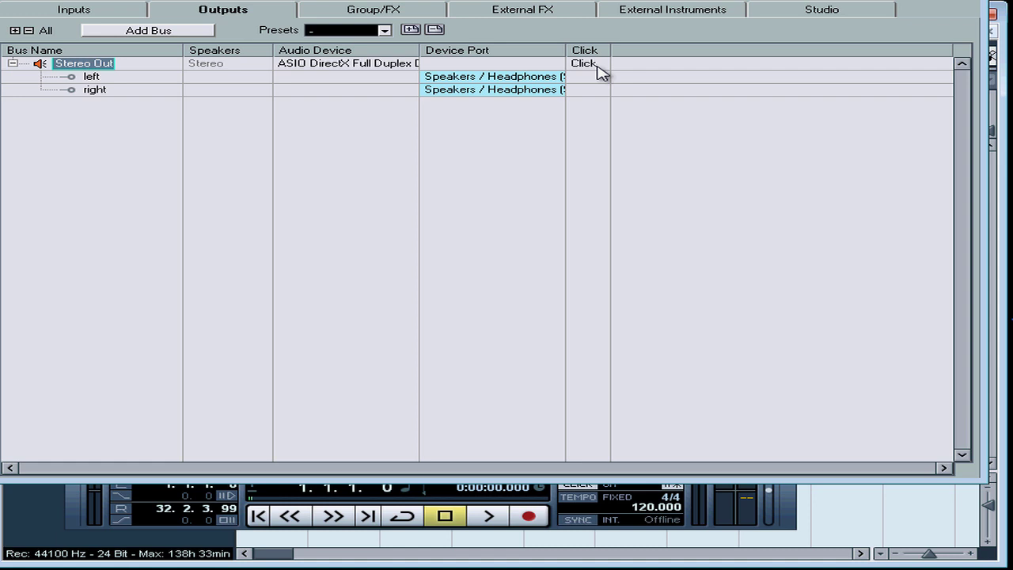
pyautogui.press('F4')
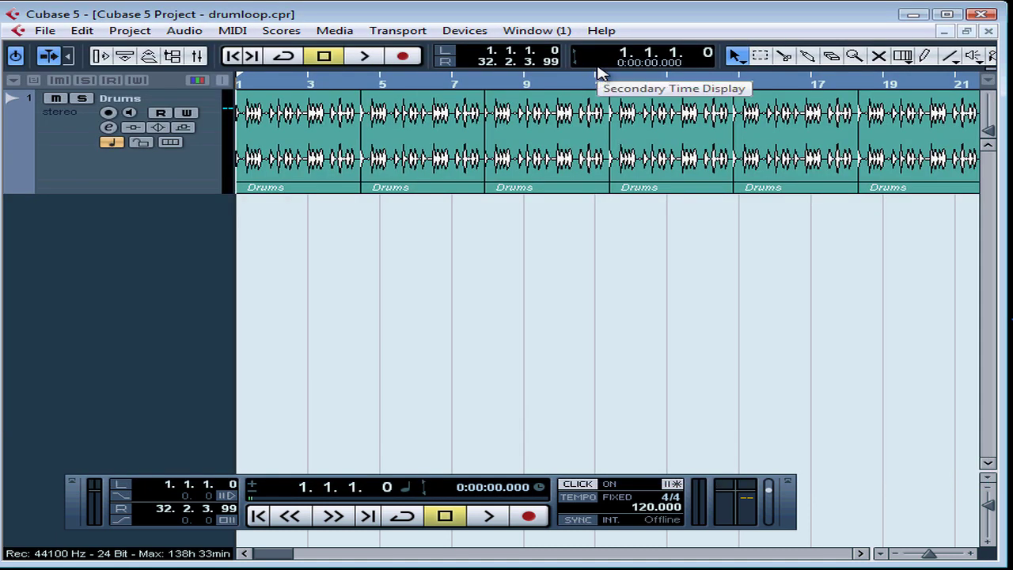